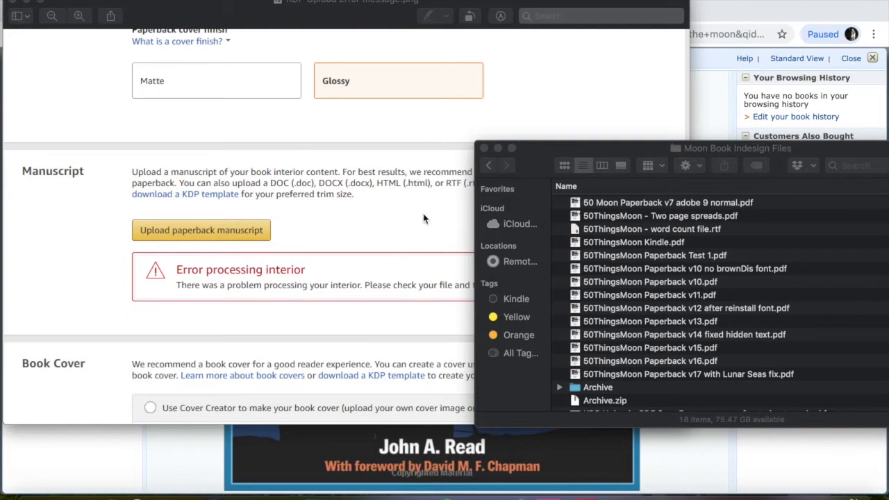
Bring the KDP 'Error processing interior' screenshot forward, then hide it to reveal Amazon's preview.
click(391, 201)
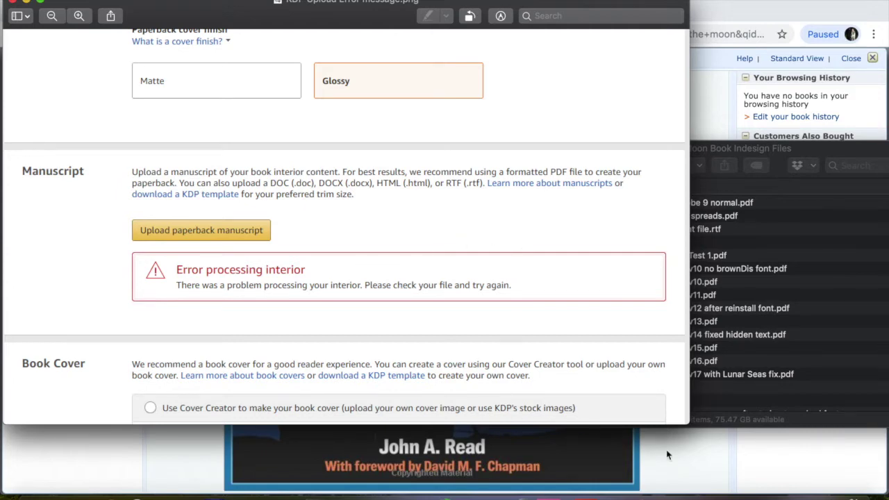
click(680, 462)
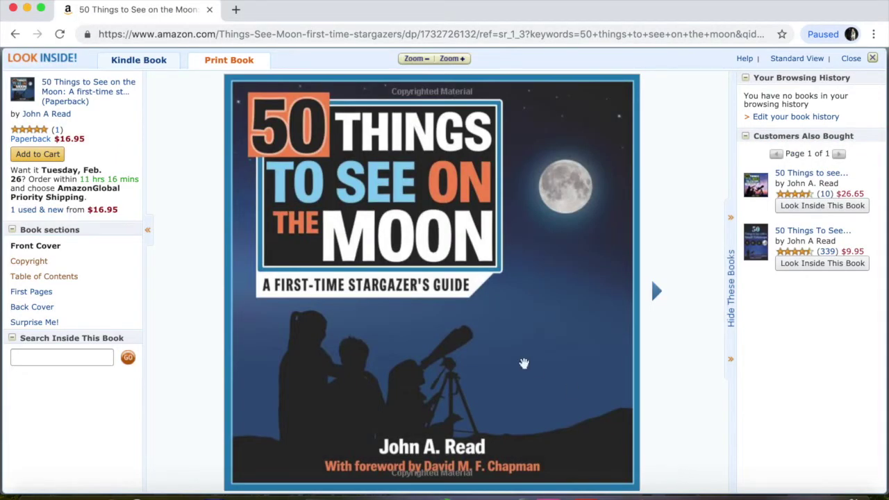
Scroll through the moon book's Look Inside preview, then view the 50ThingsMoon PDF in Acrobat.
scroll(524, 278, down, 10)
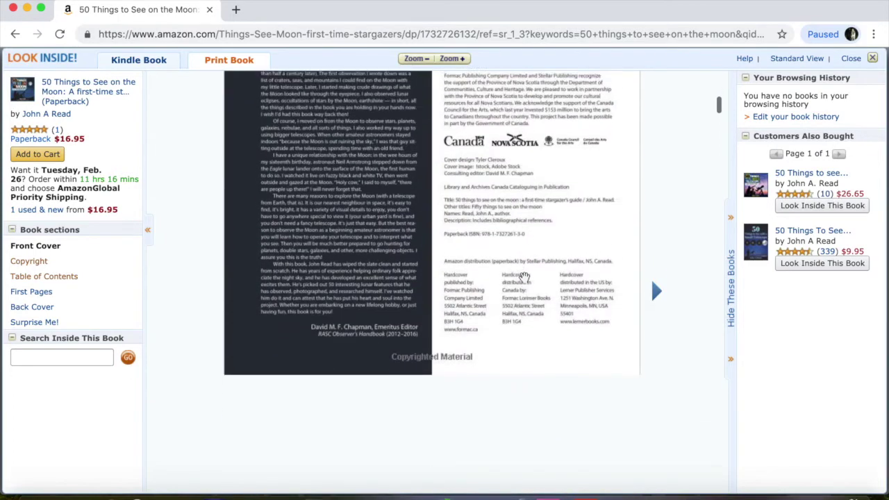
scroll(524, 277, down, 10)
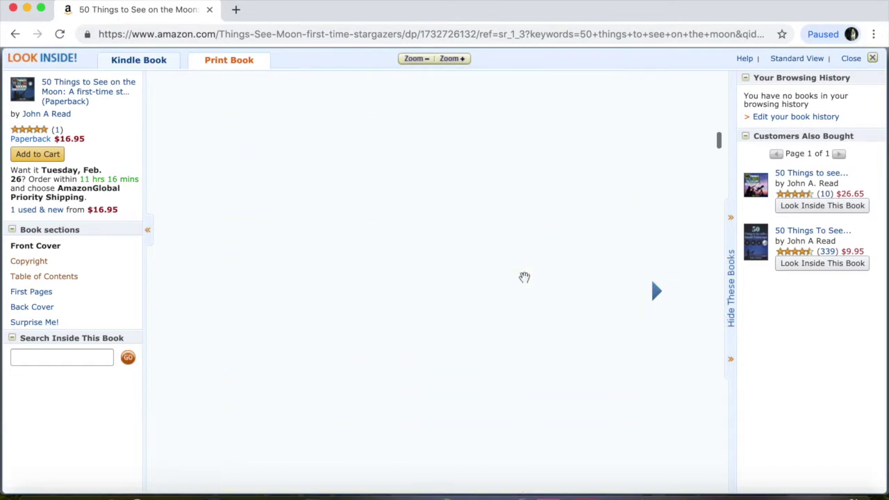
scroll(525, 278, down, 10)
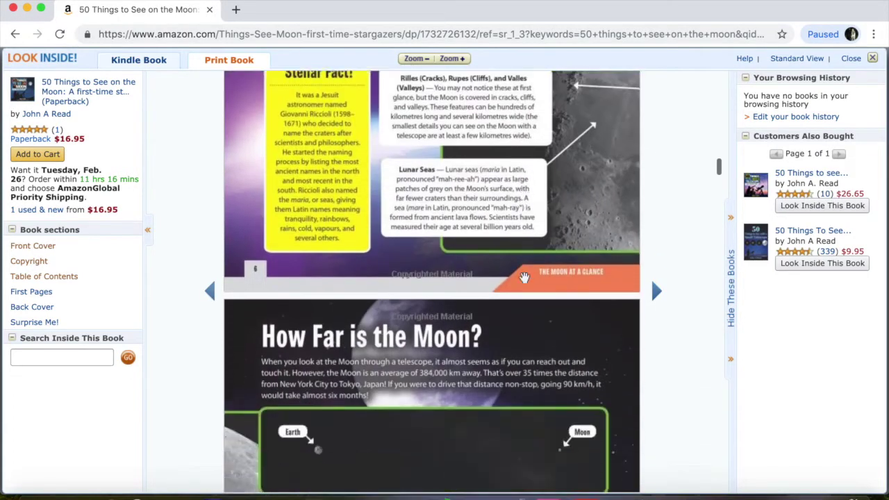
scroll(525, 278, down, 10)
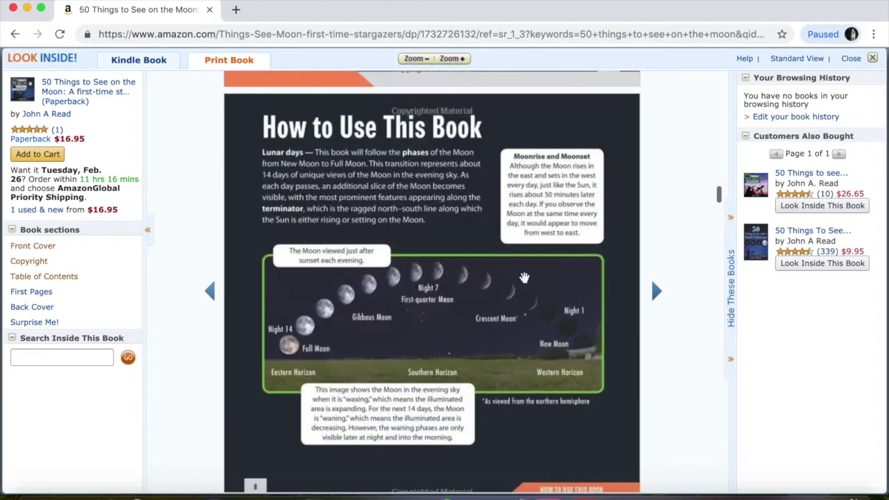
scroll(525, 277, down, 5)
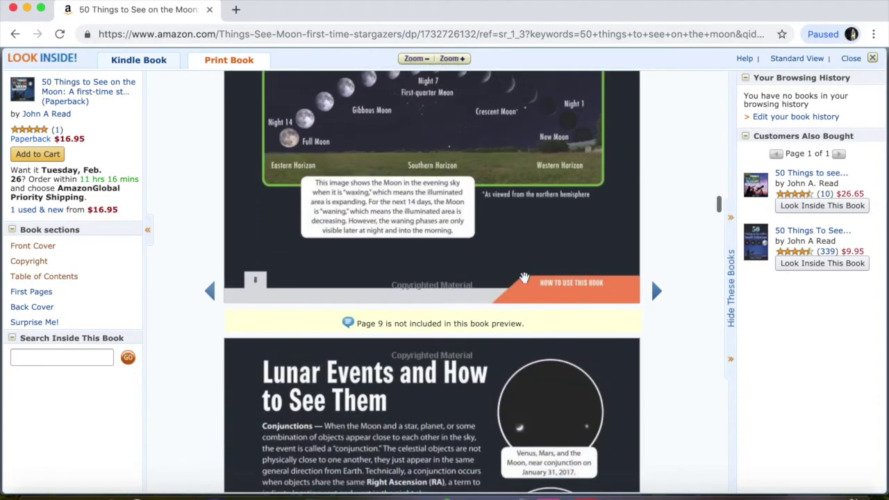
click(35, 495)
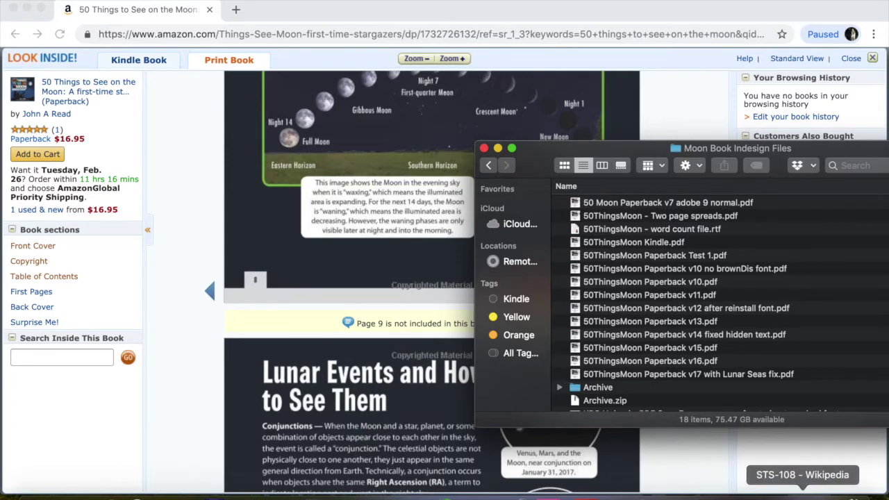
click(586, 494)
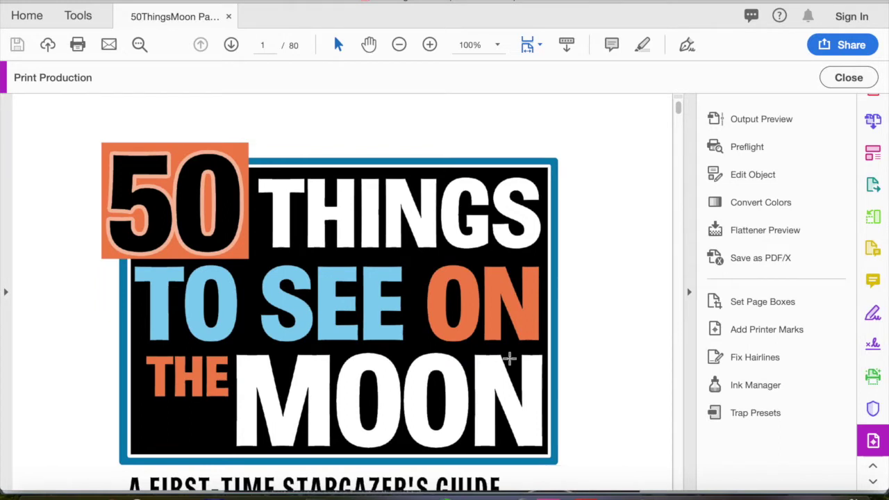
scroll(510, 358, down, 3)
scroll(509, 358, down, 3)
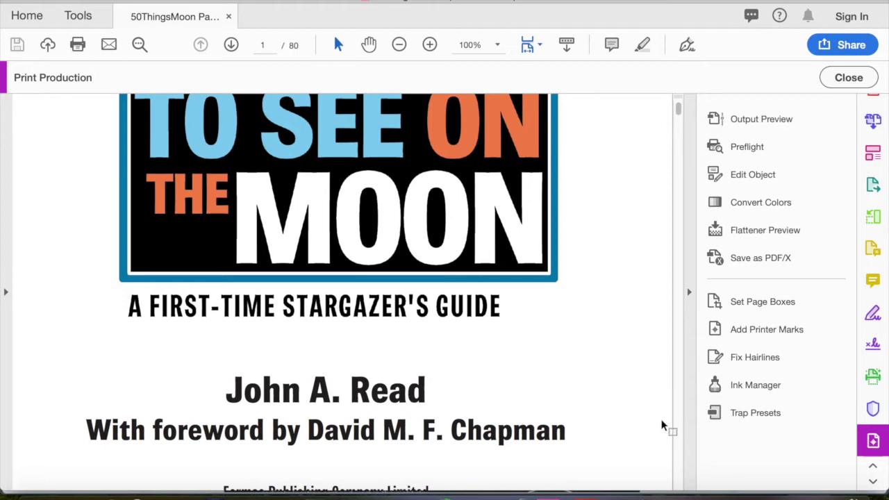
click(611, 493)
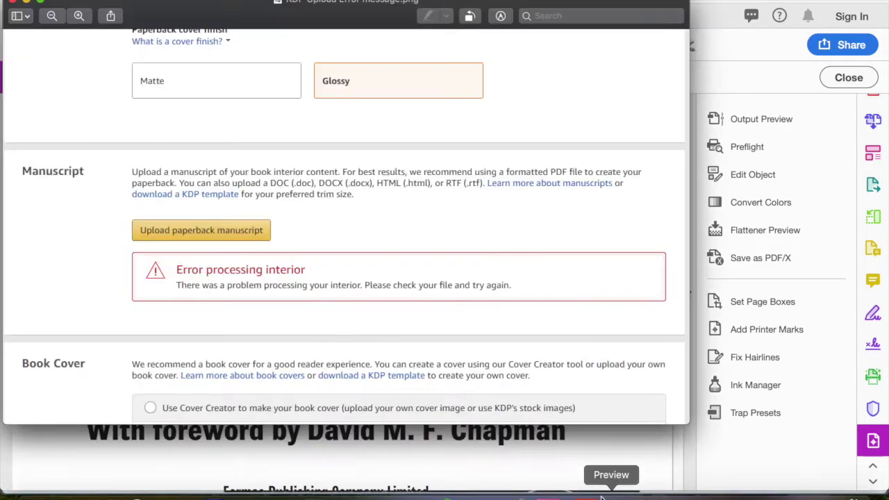
click(468, 441)
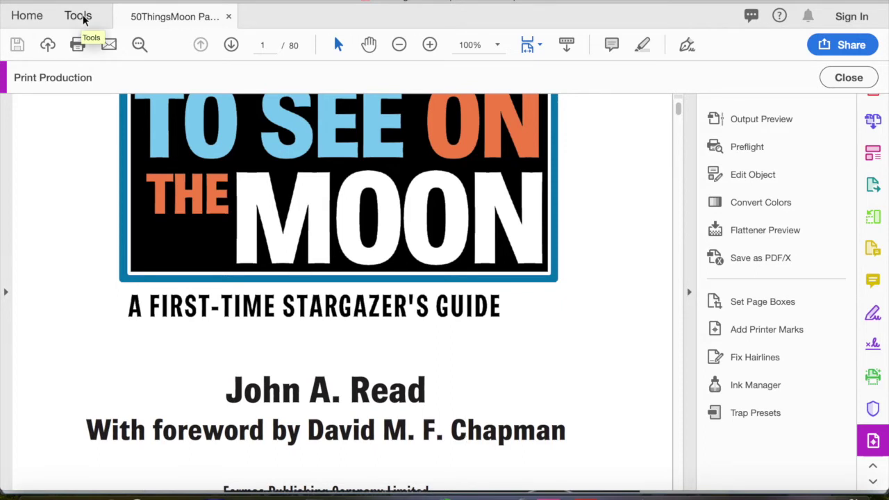
click(84, 18)
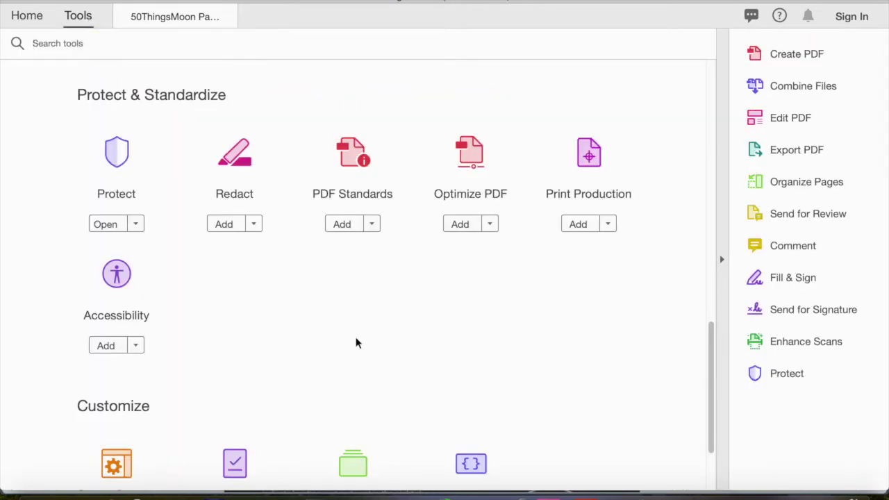
scroll(355, 342, down, 1)
scroll(357, 341, up, 1)
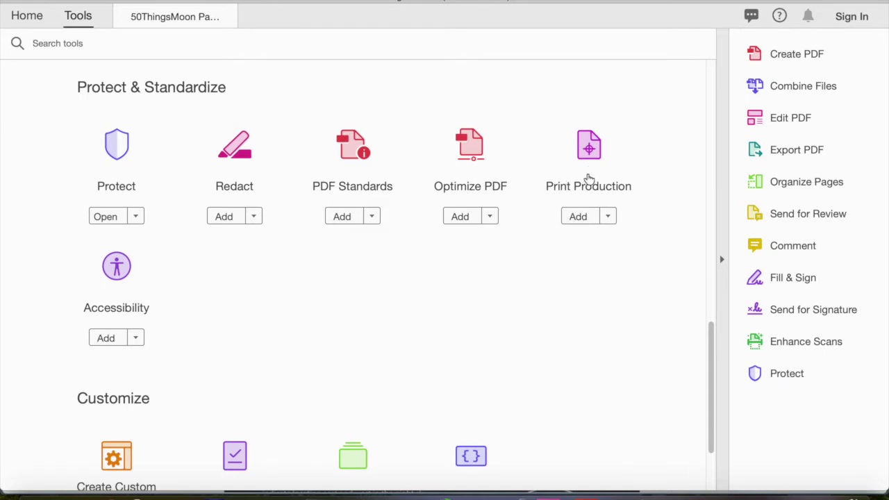
click(589, 152)
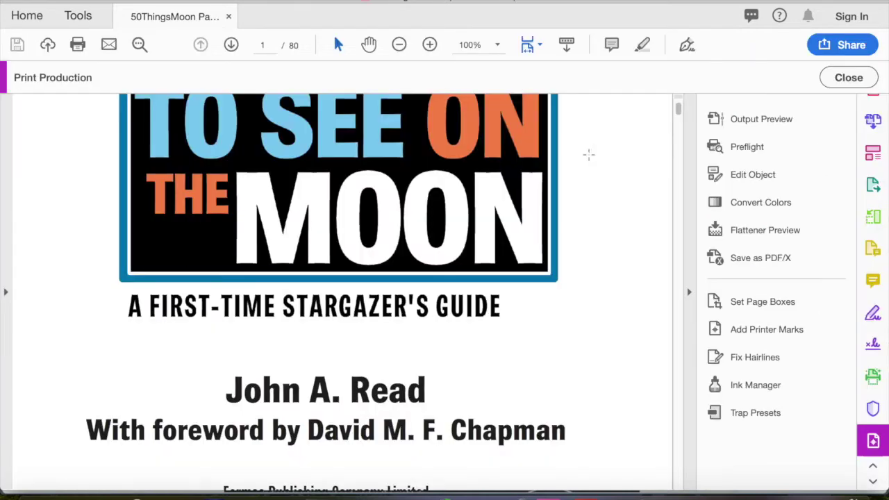
click(772, 236)
click(458, 409)
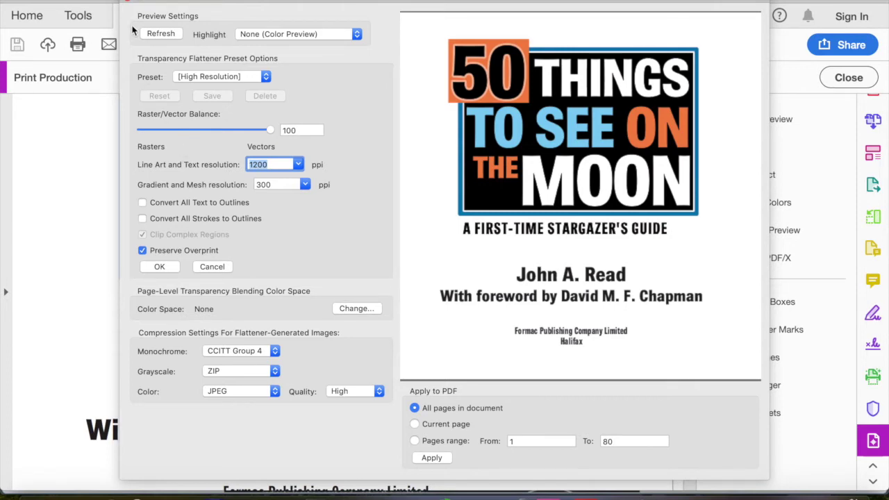
click(130, 3)
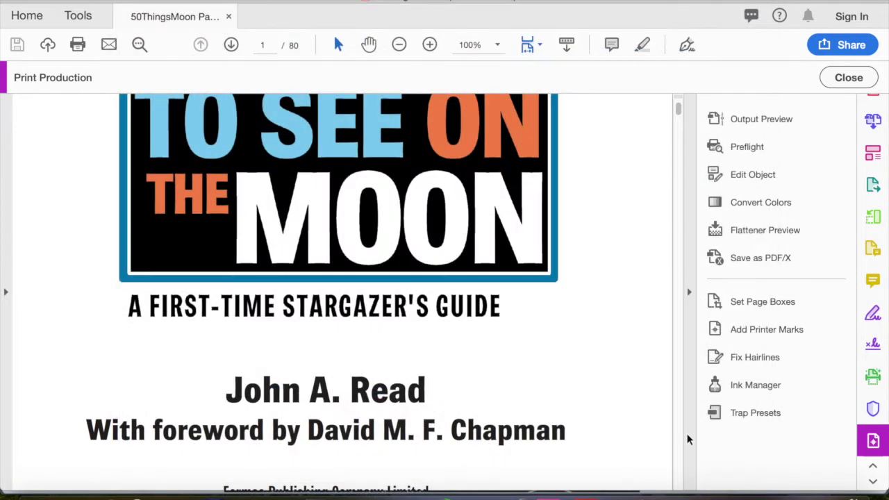
click(778, 495)
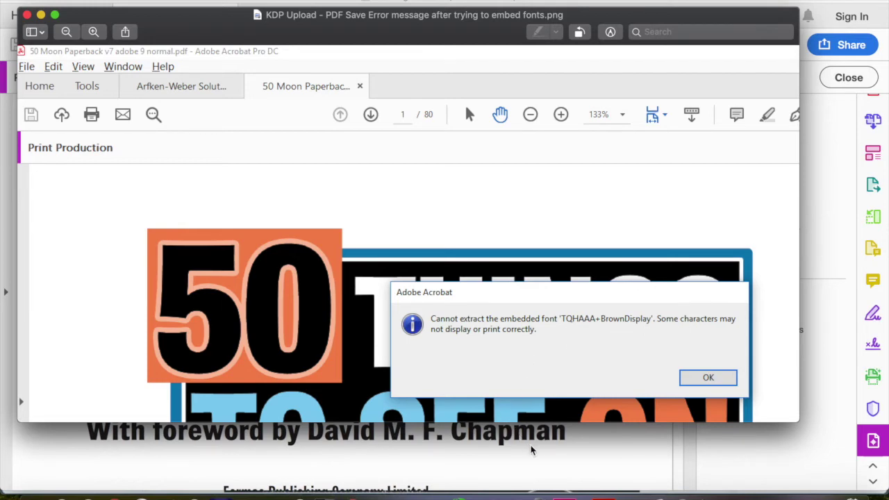
Close the screenshot of the BrownDisplay embedded-font error.
click(549, 430)
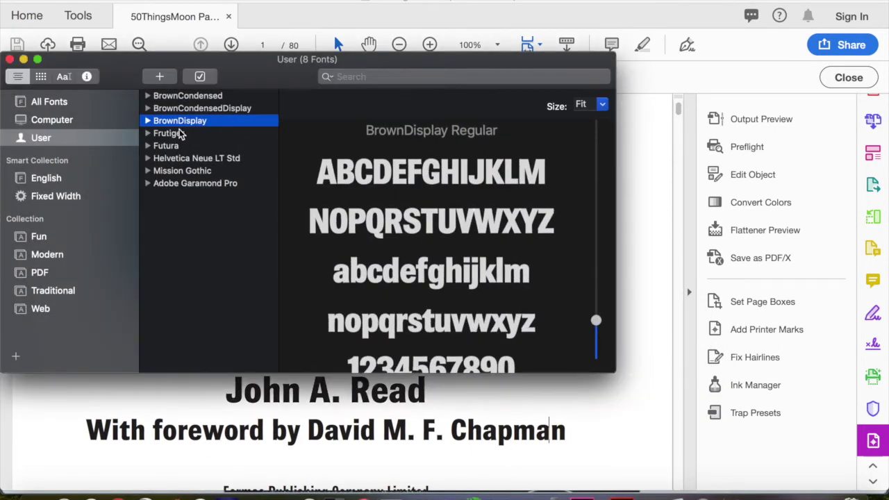
Expand and collapse the BrownDisplay family, then preview the BrownDis and BrownDisplay files in Fonts.
click(147, 120)
click(147, 121)
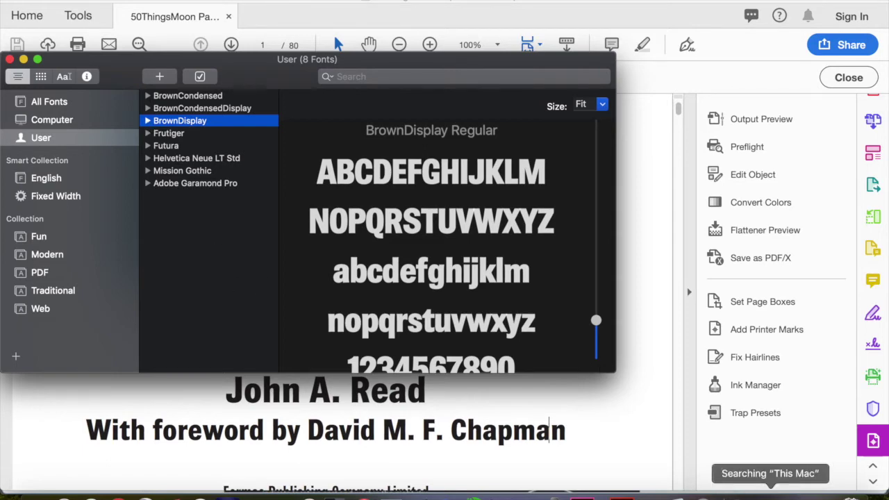
click(824, 494)
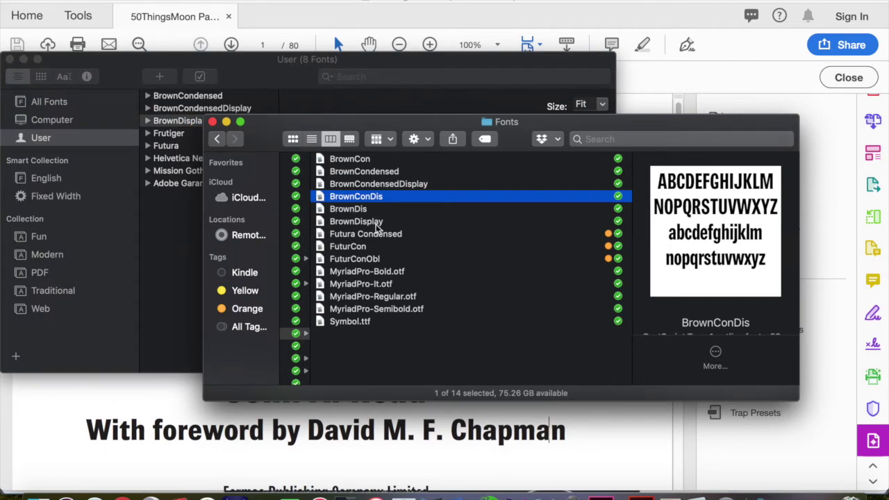
click(369, 210)
click(369, 220)
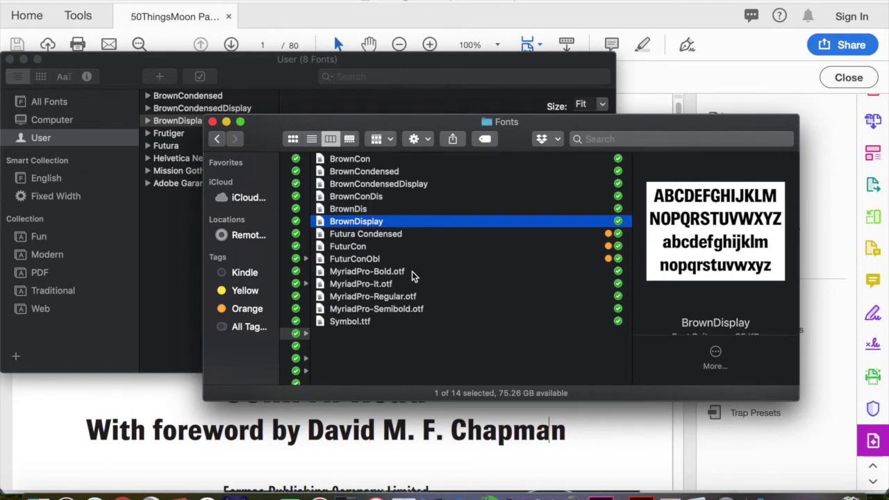
click(180, 218)
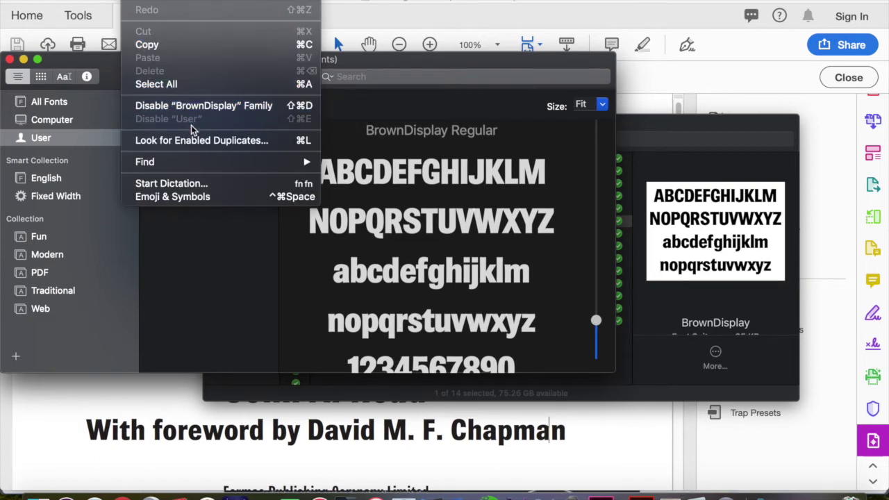
Check for duplicate fonts, view the BrownDisplay file in Fonts, then put the font windows away.
click(240, 143)
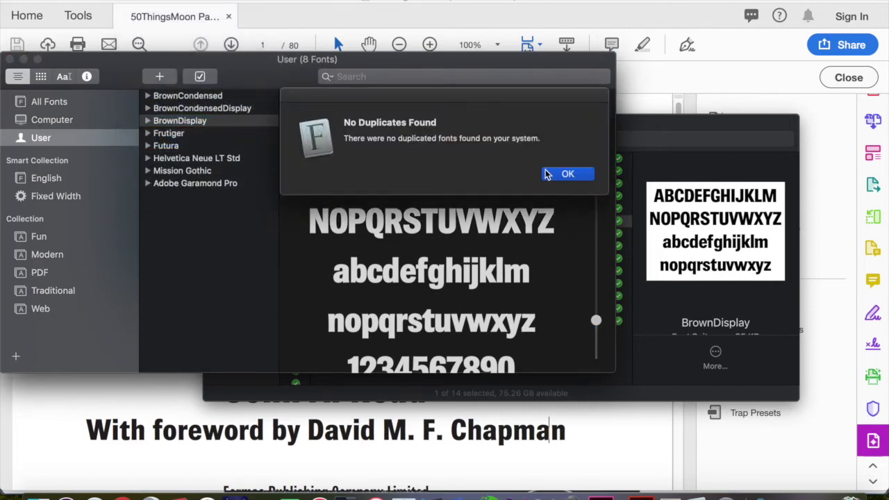
click(566, 174)
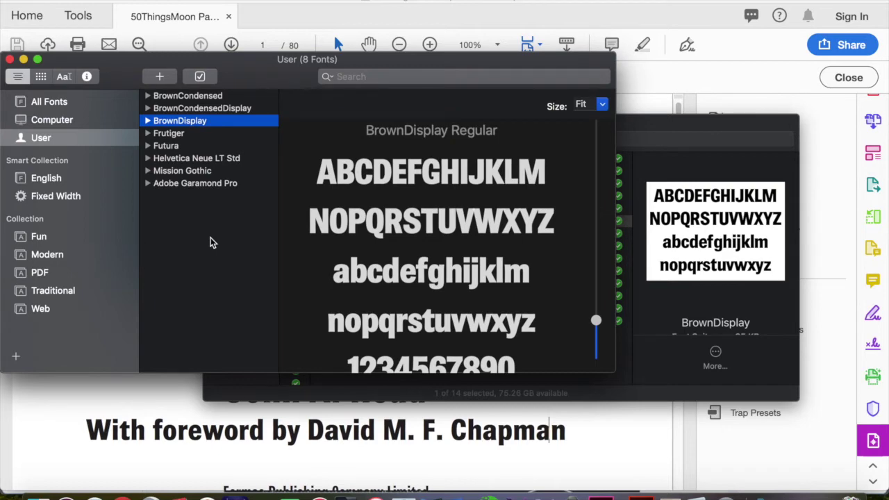
click(649, 123)
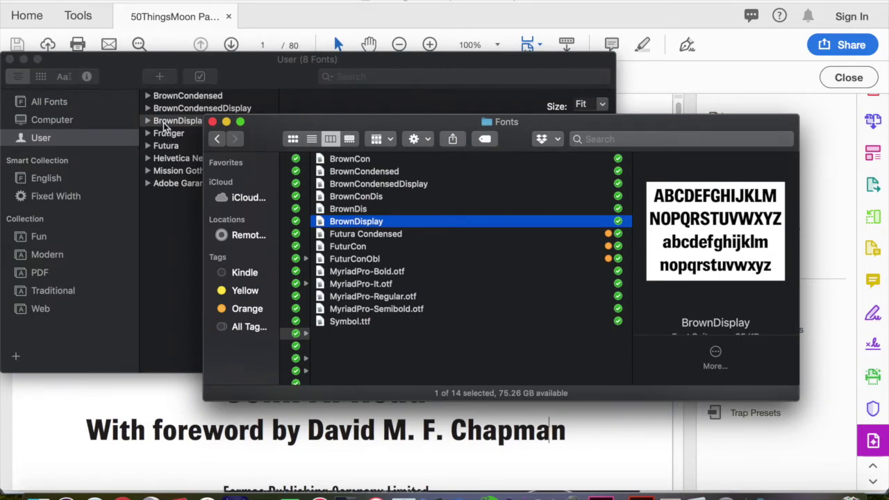
drag(170, 120, 375, 231)
click(483, 442)
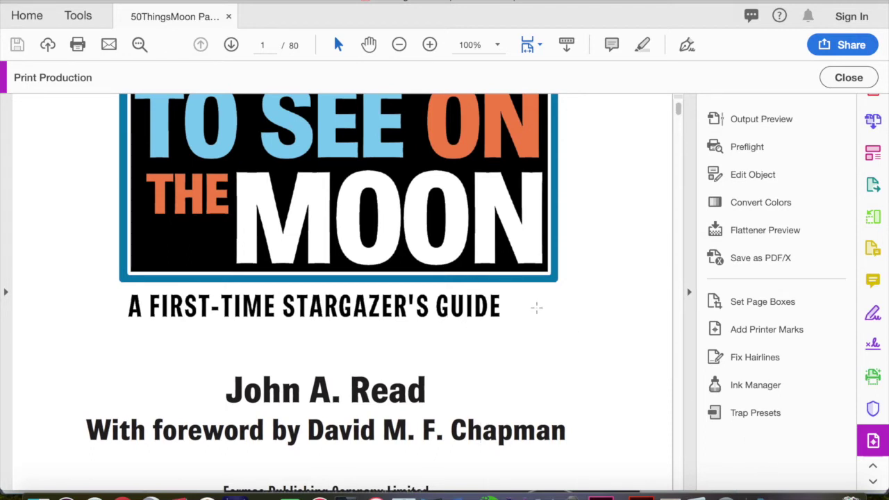
click(697, 496)
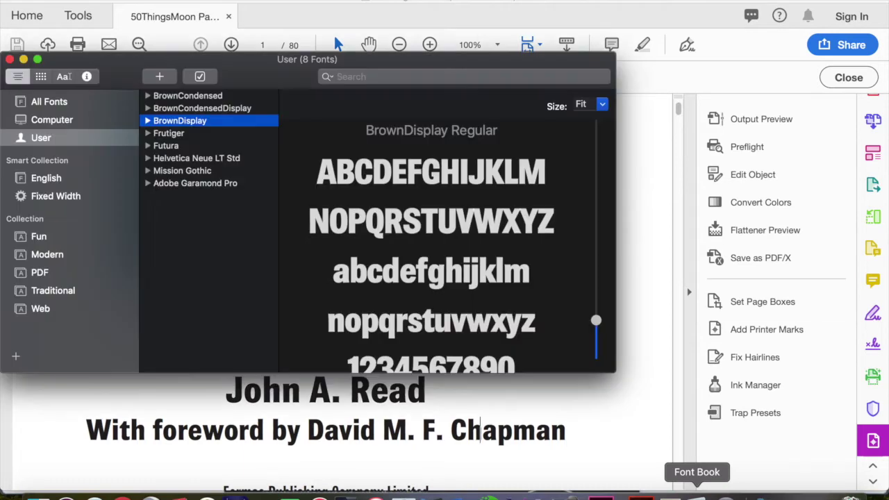
right_click(230, 125)
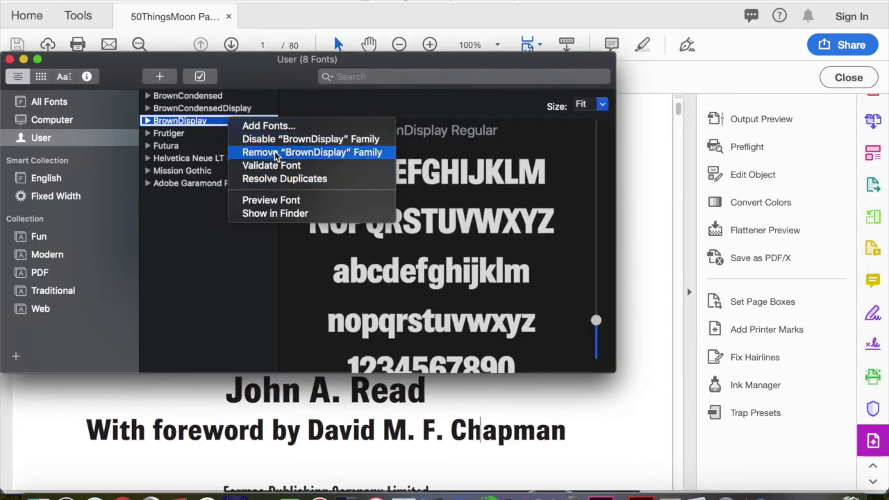
click(205, 257)
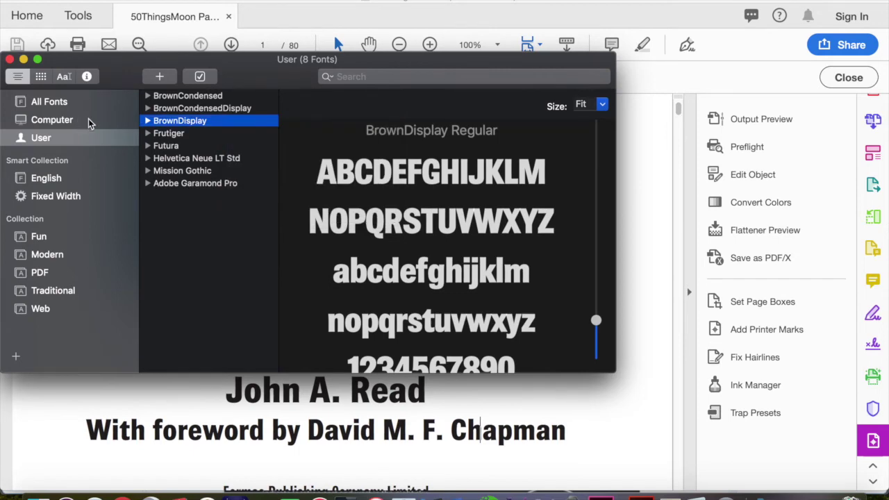
click(330, 391)
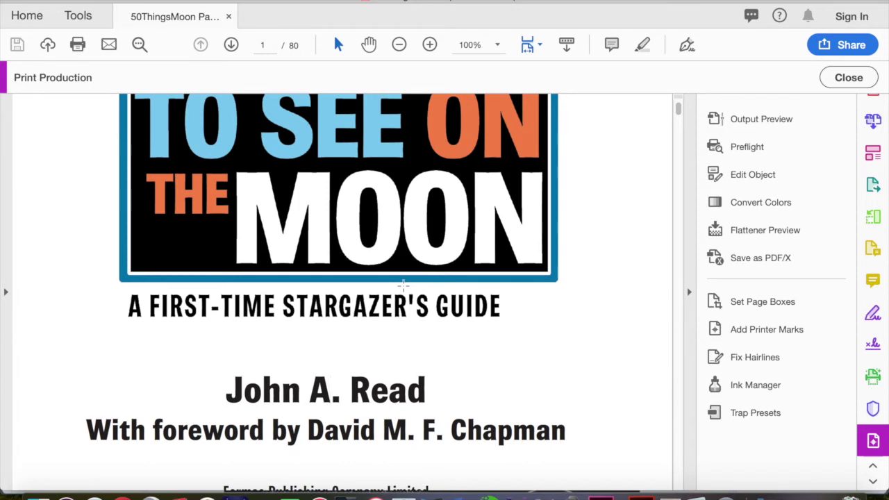
Scroll the Moon PDF from the title page down to the Foreword.
scroll(376, 250, down, 2)
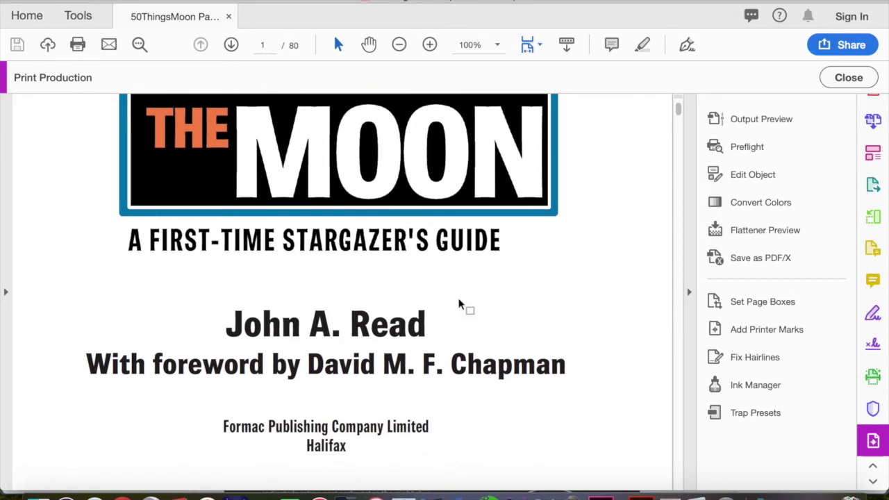
scroll(459, 303, down, 3)
scroll(458, 304, down, 1)
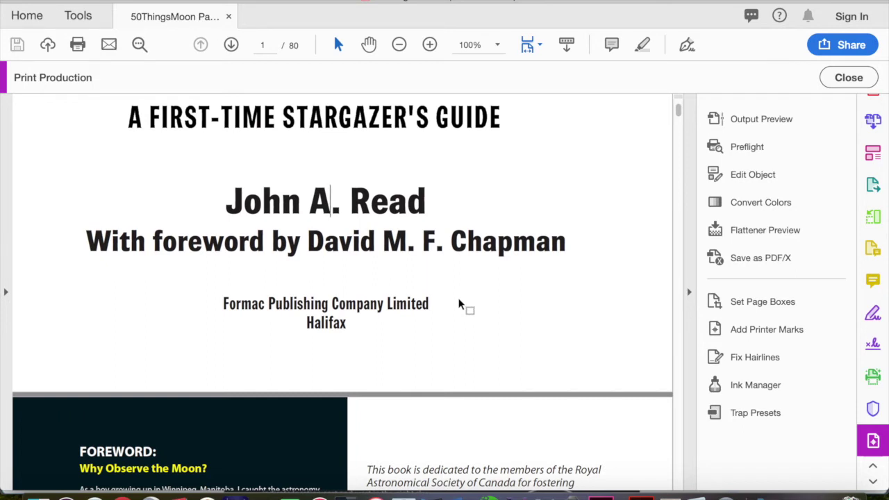
scroll(459, 303, down, 2)
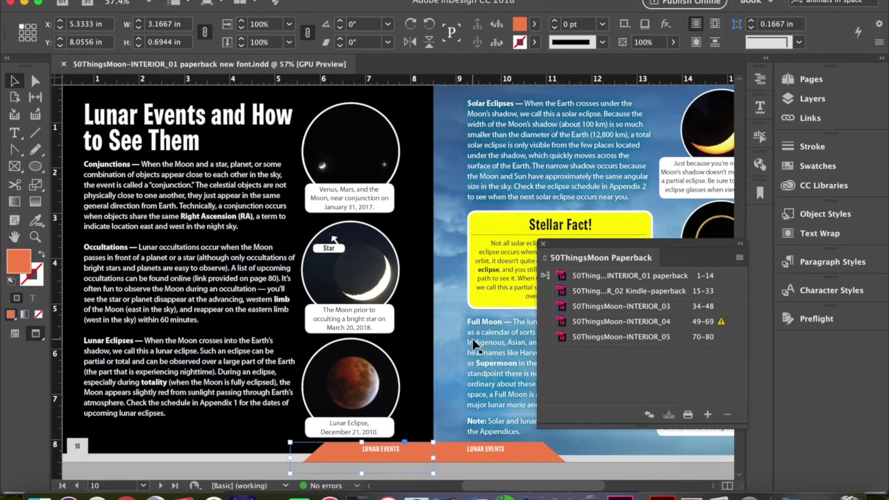
scroll(475, 343, up, 3)
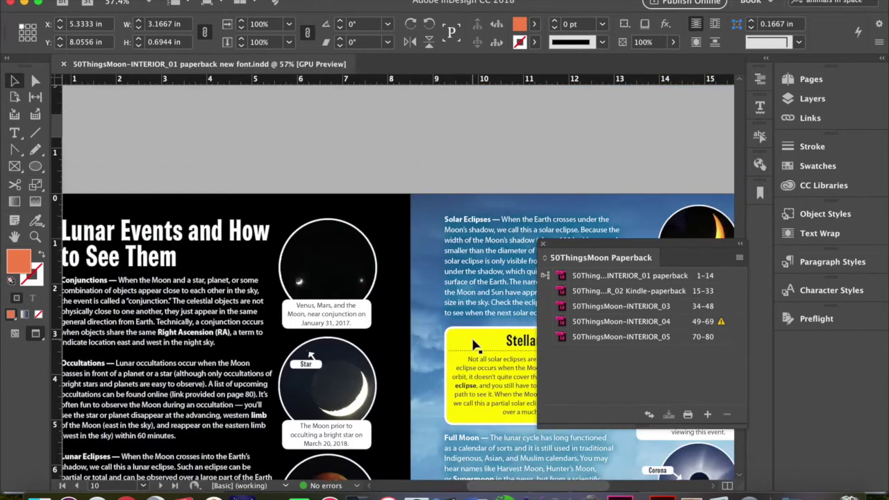
scroll(474, 344, down, 3)
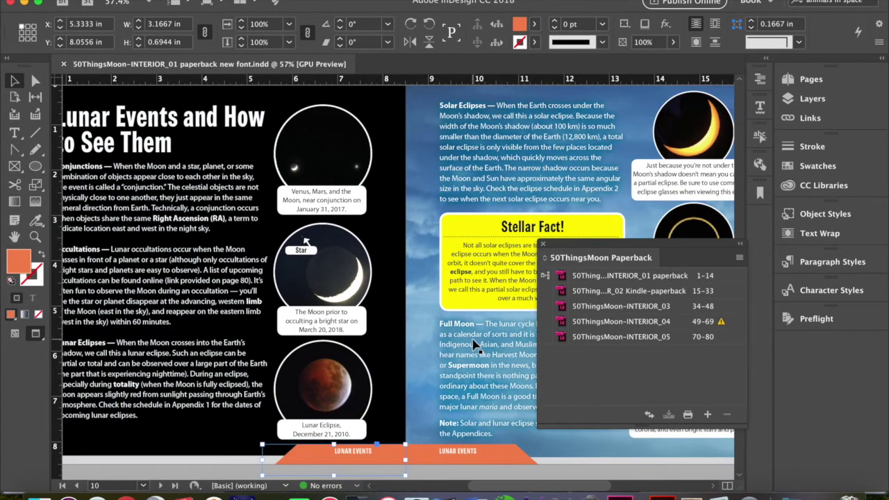
scroll(474, 344, up, 6)
scroll(474, 344, right, 2)
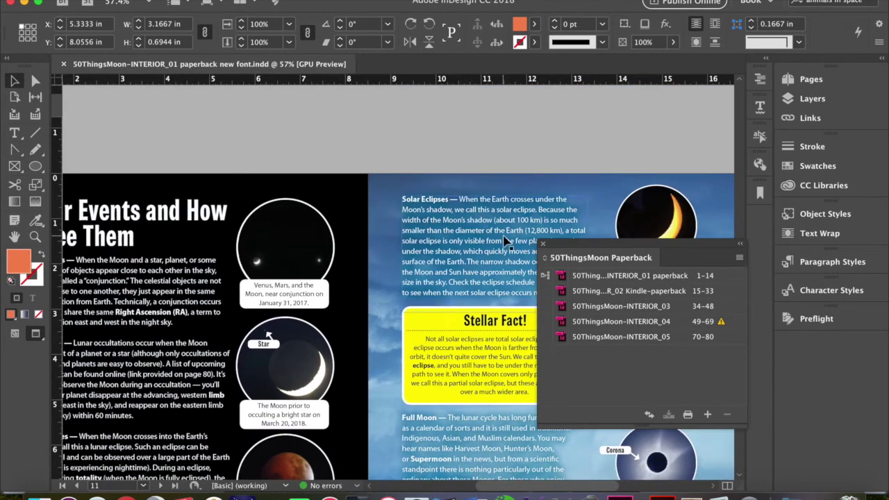
scroll(505, 241, down, 5)
scroll(505, 241, left, 3)
scroll(505, 241, up, 3)
scroll(505, 241, right, 3)
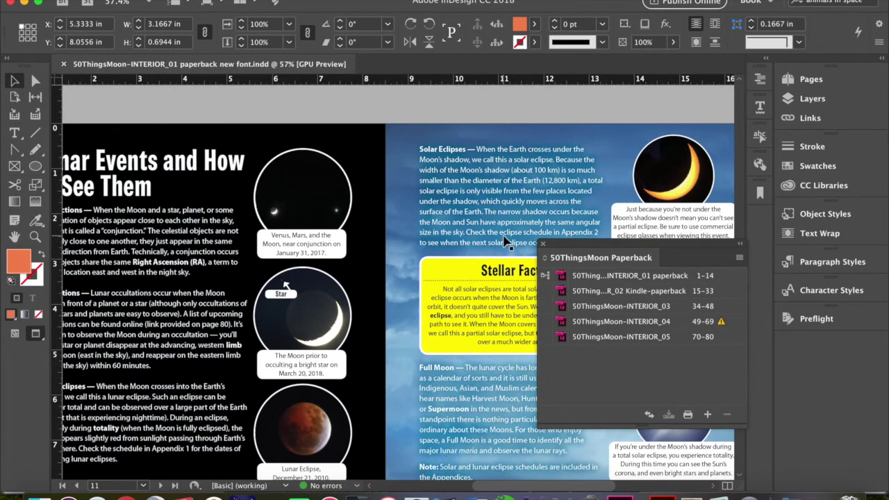
scroll(505, 241, left, 2)
scroll(505, 241, right, 3)
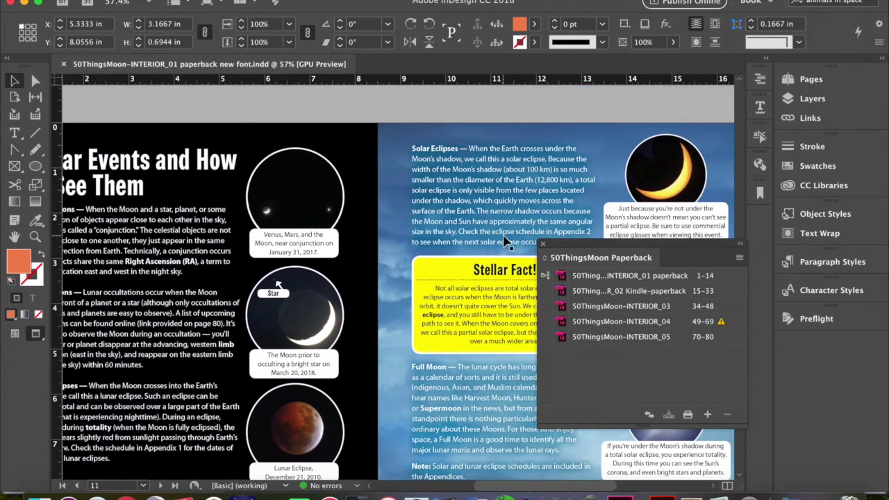
click(615, 148)
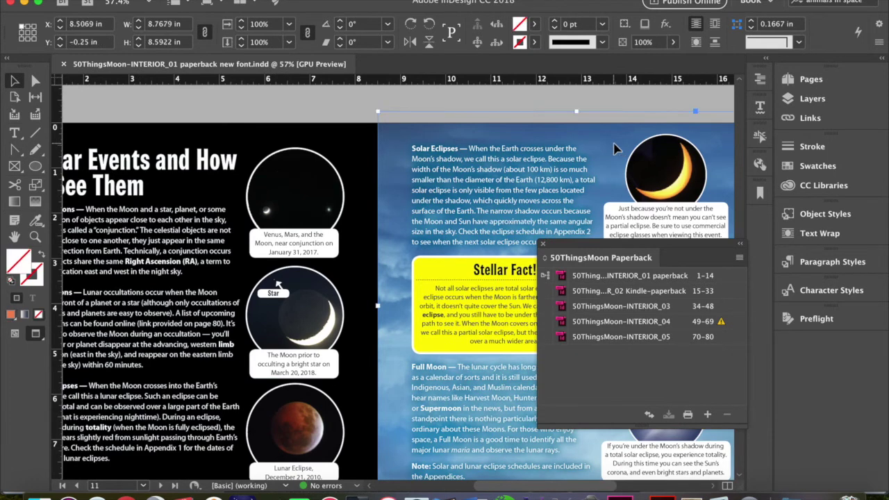
drag(616, 148, 621, 212)
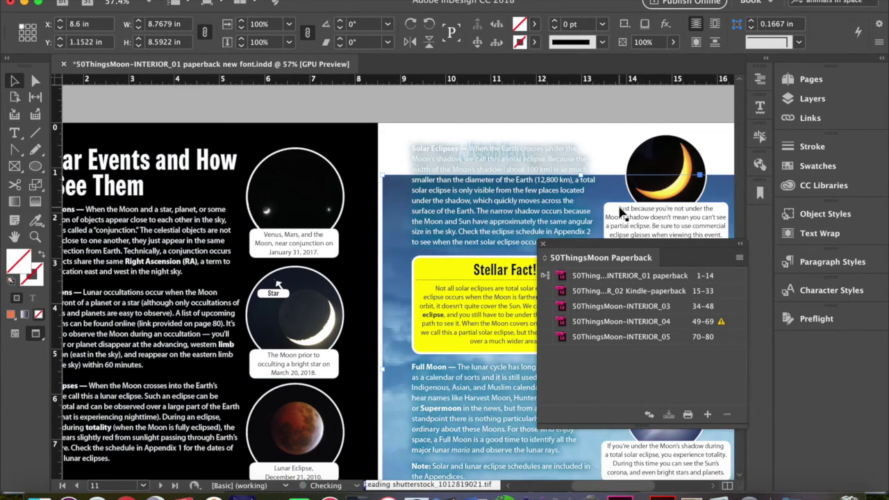
click(573, 144)
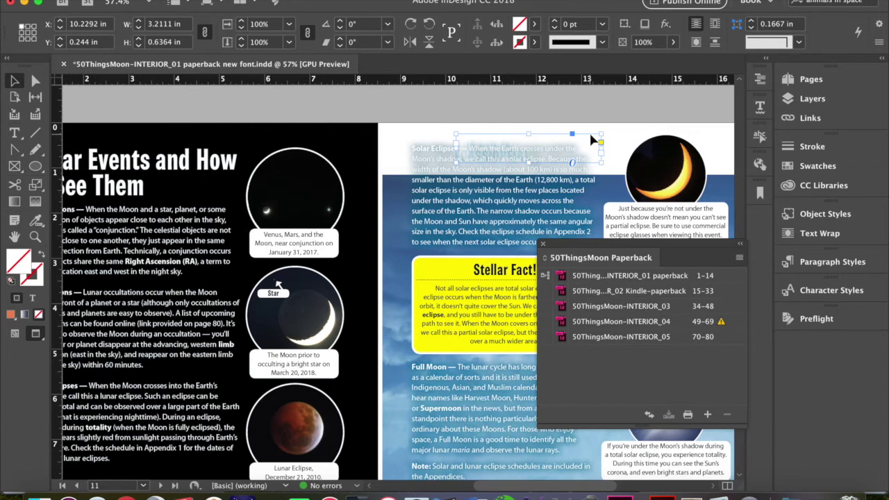
click(590, 130)
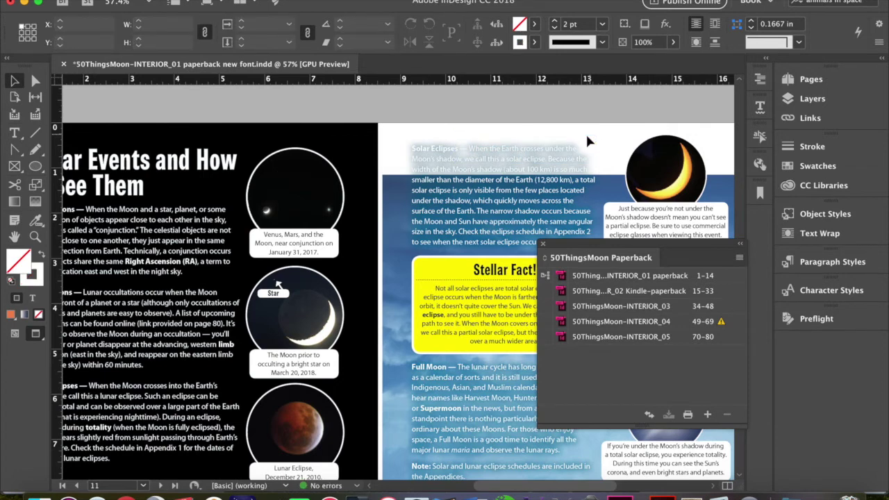
click(587, 137)
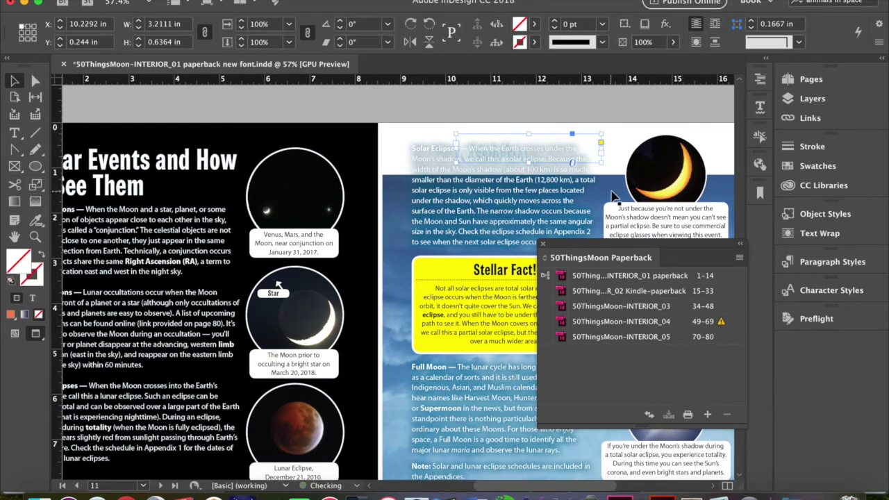
click(612, 197)
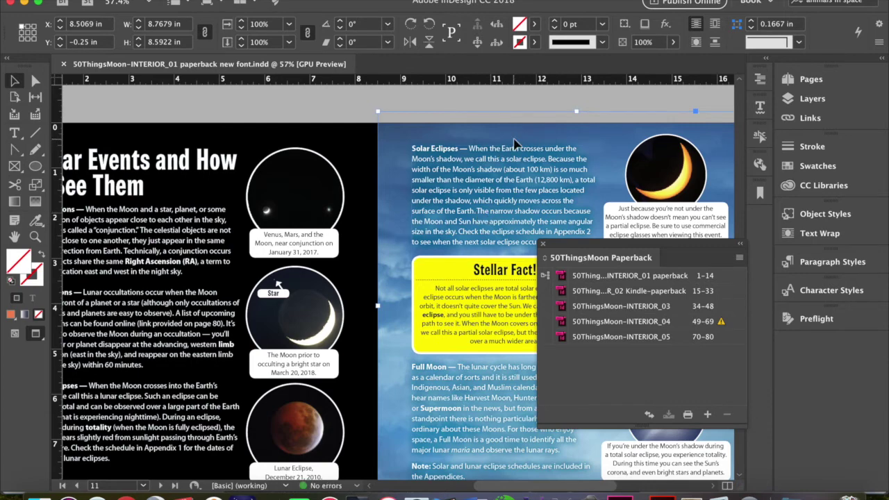
scroll(515, 142, down, 10)
click(402, 255)
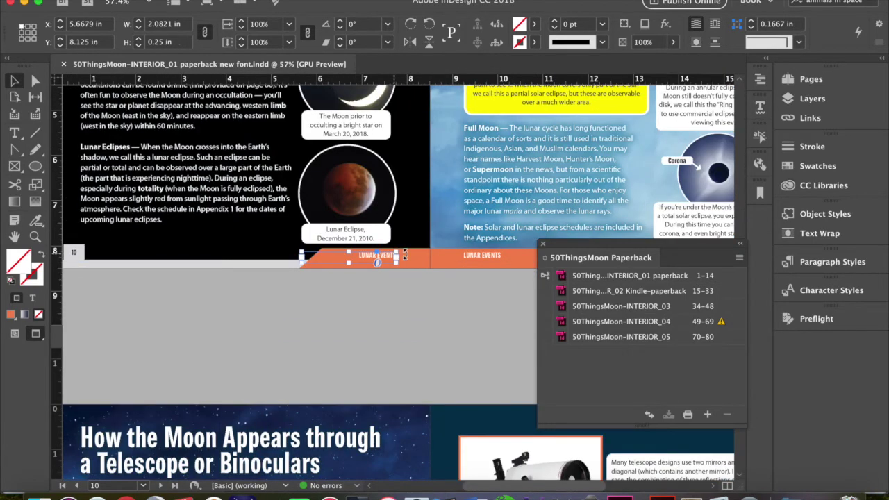
click(407, 256)
drag(407, 256, 409, 277)
click(392, 255)
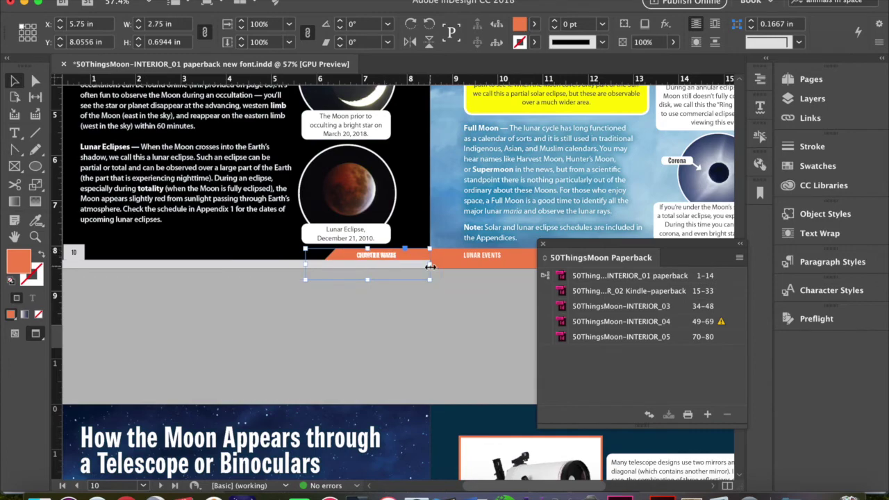
key(super+z)
scroll(493, 222, up, 2)
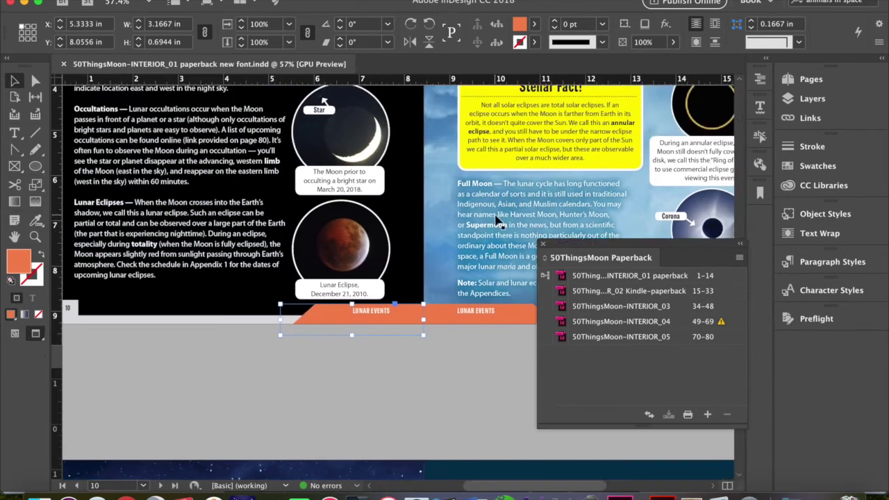
scroll(498, 221, up, 5)
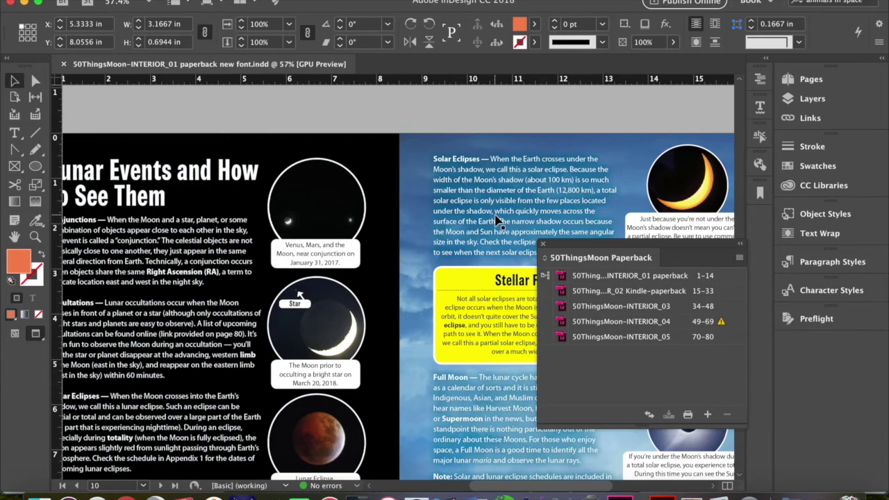
Lower the TABLE OF CONTENTS title frame on page 3 from Y 0.2386 in to 0.3715 in.
scroll(496, 220, up, 20)
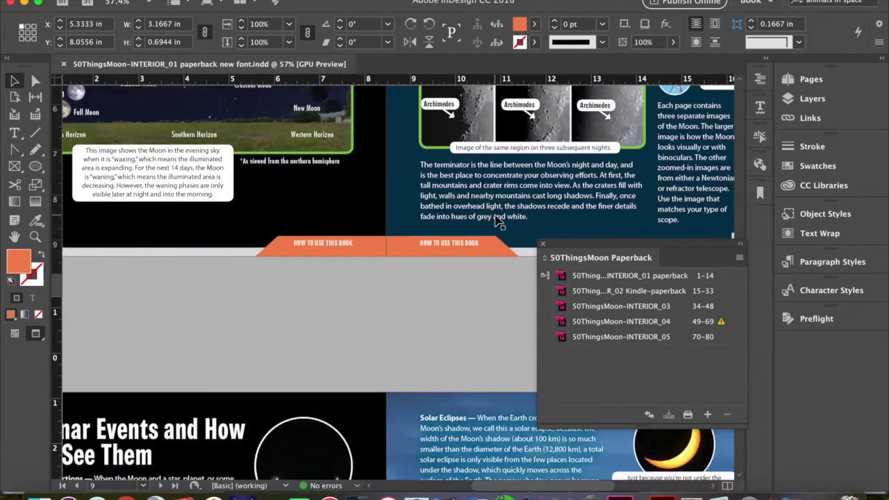
scroll(496, 221, up, 12)
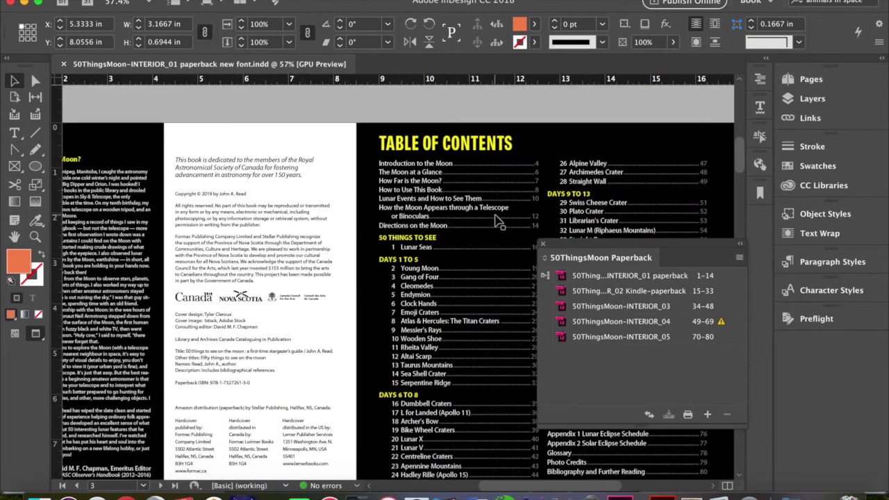
click(475, 145)
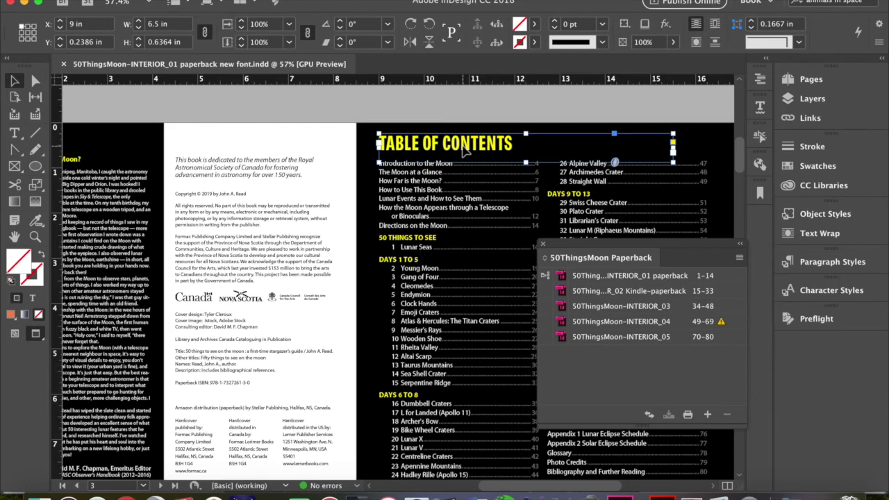
drag(464, 151, 463, 161)
key(Up)
key(Up)
key(Up)
key(Up)
key(Up)
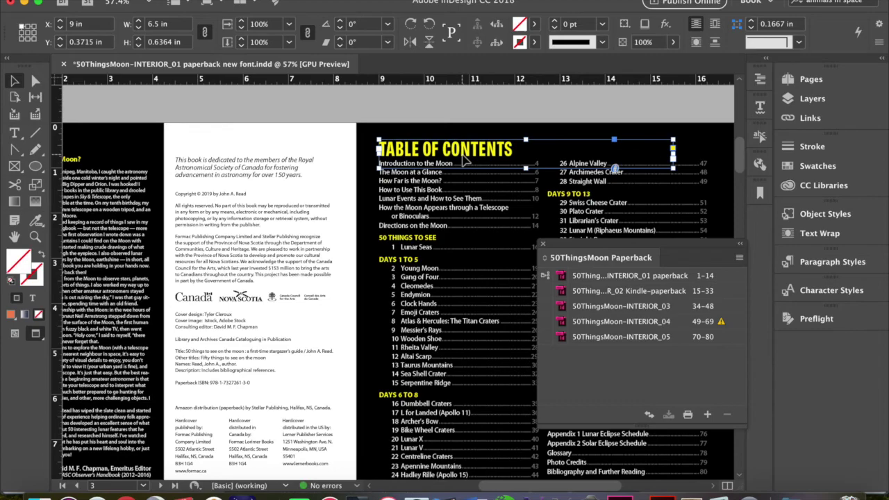
Scroll to the Introduction to the Moon spread and bring up the Paperback book panel menu.
scroll(477, 275, down, 5)
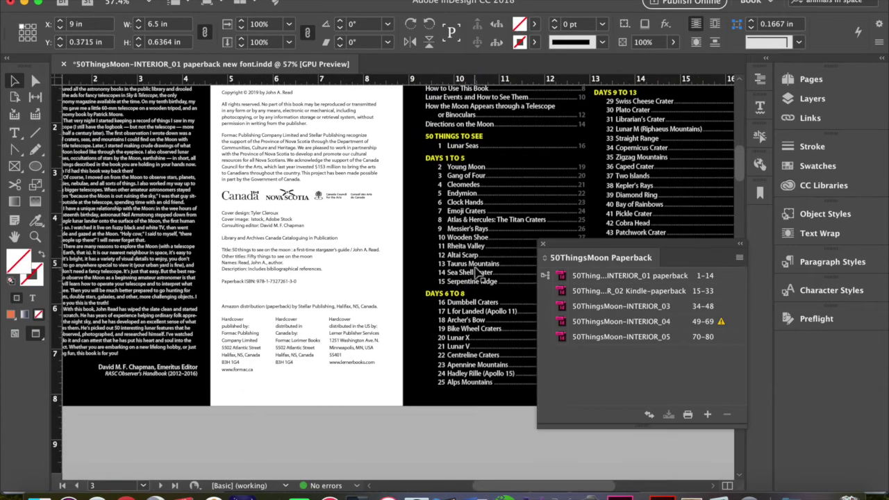
scroll(477, 275, down, 10)
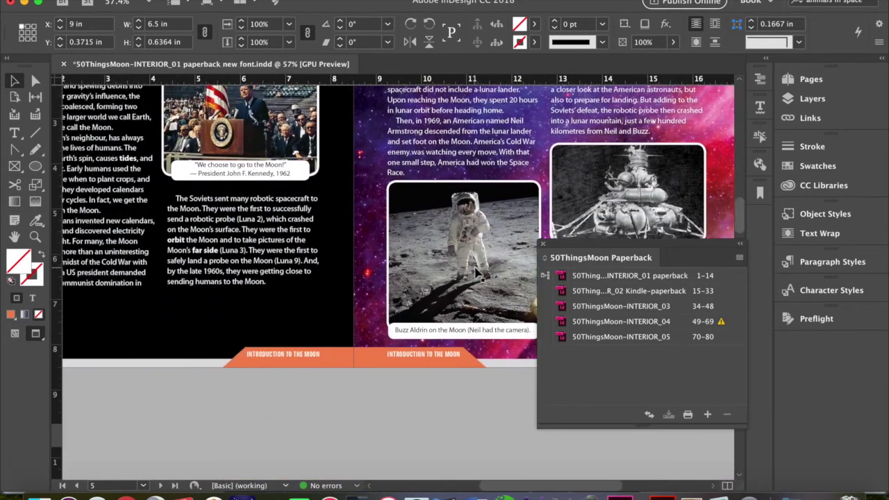
scroll(477, 273, left, 5)
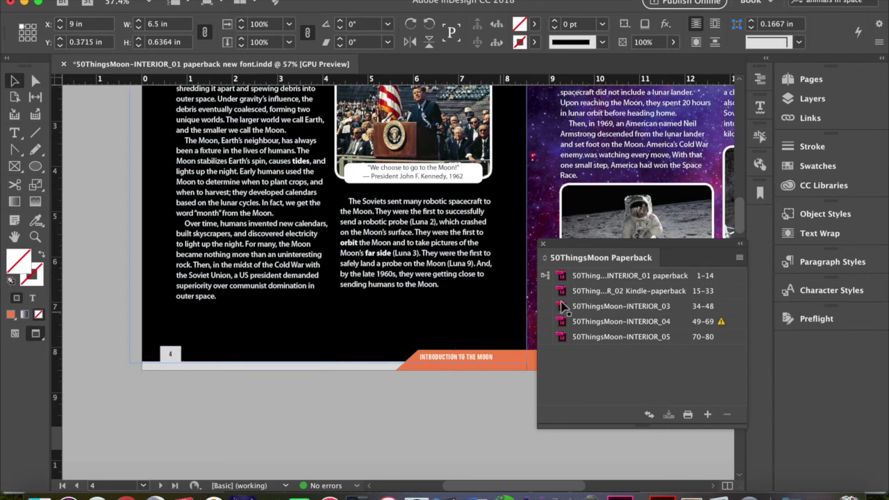
click(739, 258)
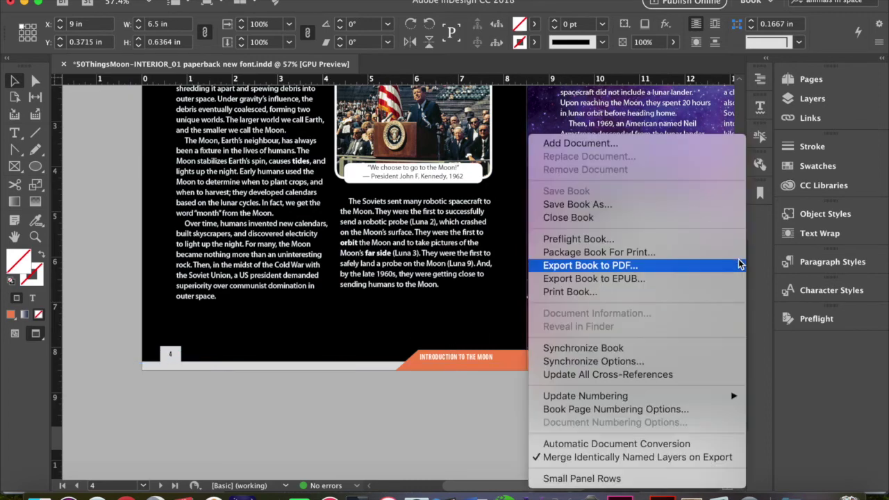
click(667, 265)
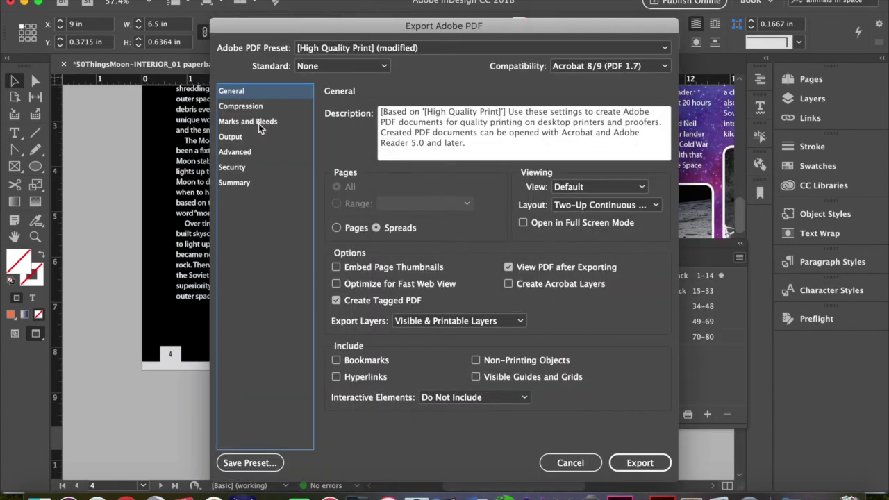
click(260, 125)
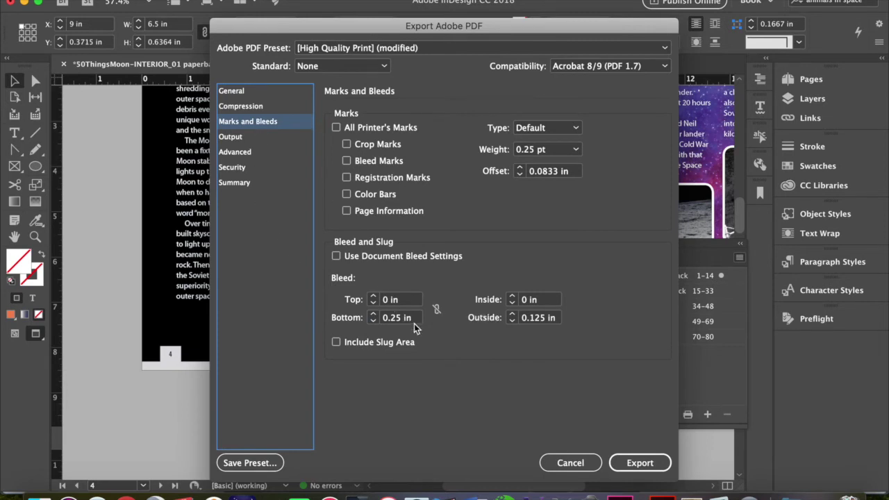
click(528, 303)
key(BackSpace)
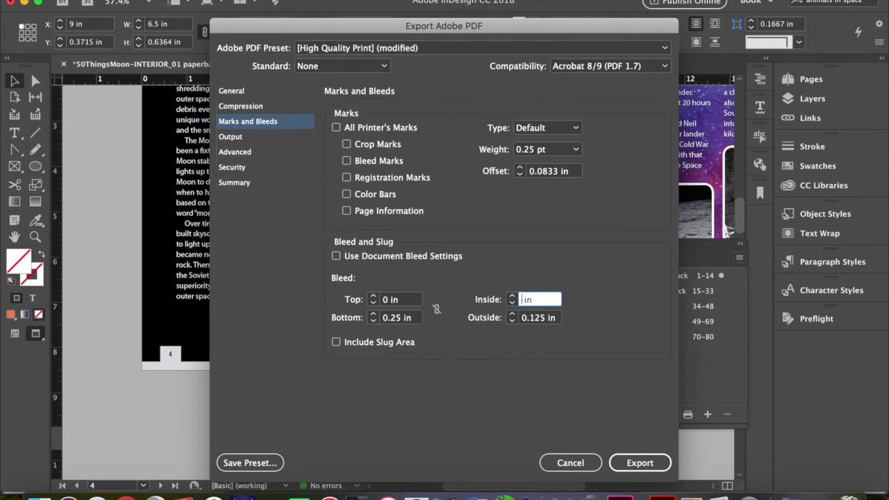
text(0.125)
key(BackSpace)
key(BackSpace)
key(BackSpace)
click(388, 300)
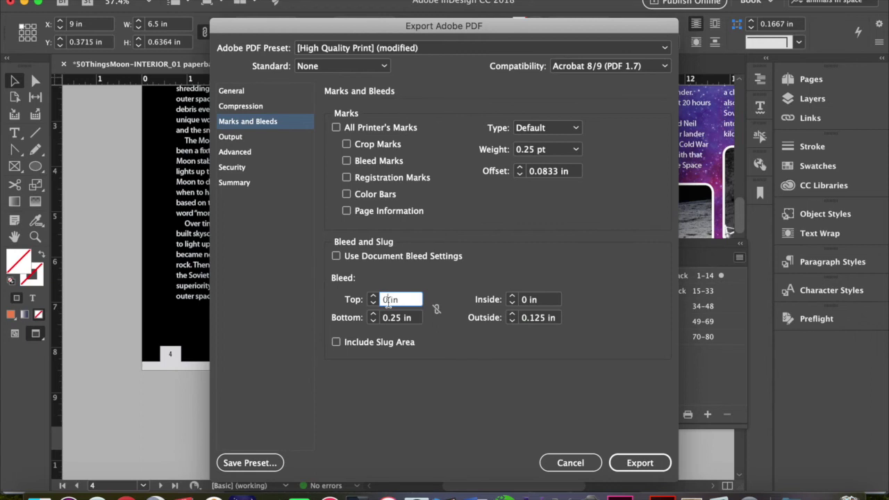
text(.125)
click(400, 318)
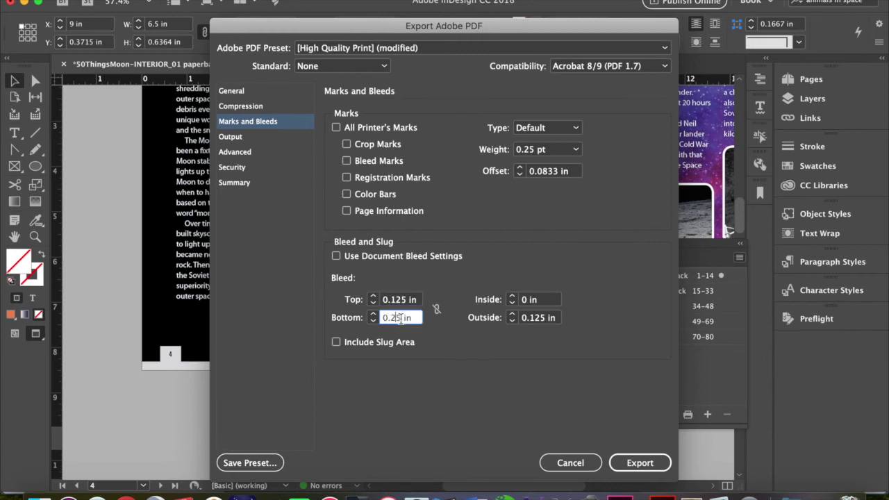
key(BackSpace)
key(BackSpace)
text(125)
click(407, 299)
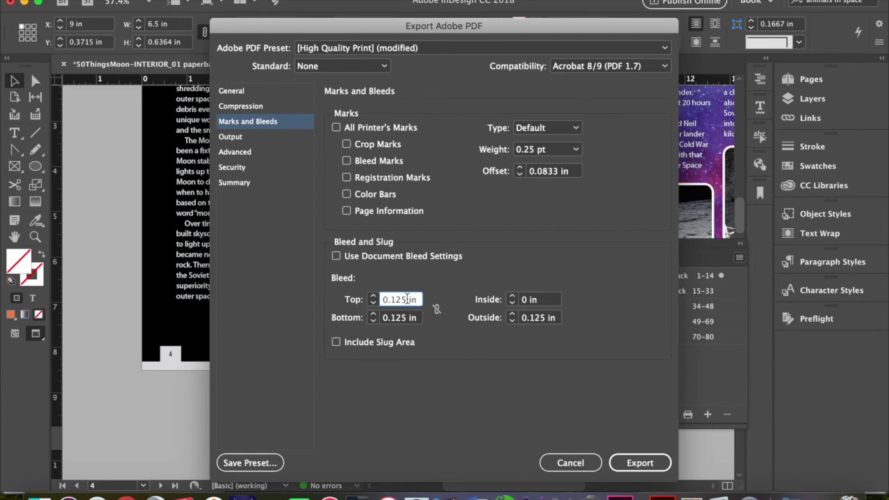
key(BackSpace)
key(BackSpace)
key(BackSpace)
text(0)
click(406, 317)
key(BackSpace)
key(BackSpace)
key(BackSpace)
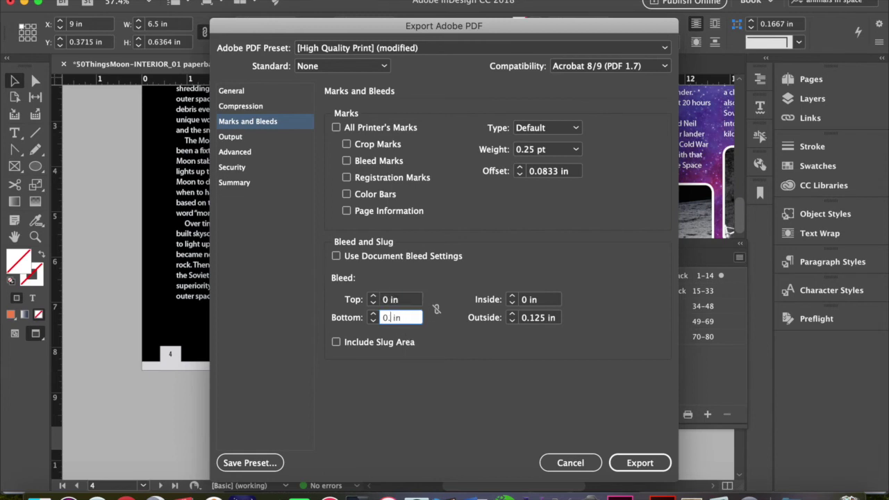
text(25)
click(177, 300)
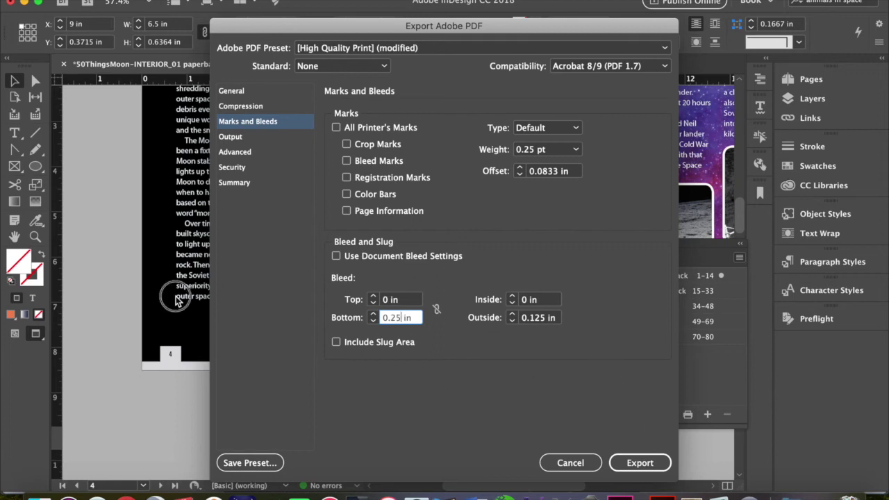
click(566, 461)
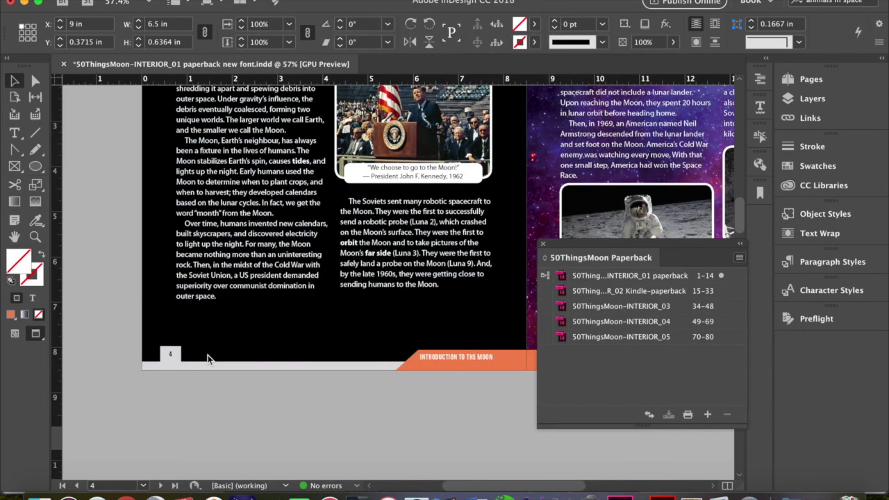
Leave the page 4 layout for Chrome's Look Inside preview at the Lunar Events page.
scroll(389, 285, up, 10)
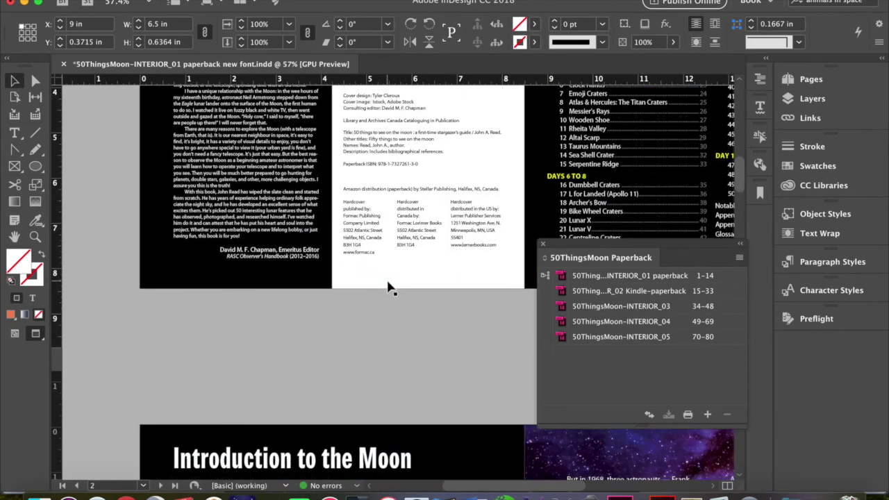
scroll(390, 289, down, 4)
scroll(333, 223, down, 6)
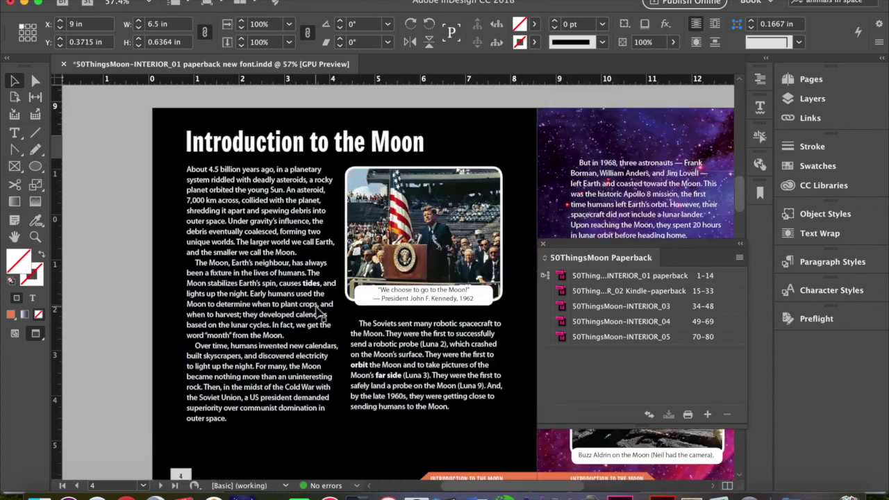
scroll(400, 355, up, 3)
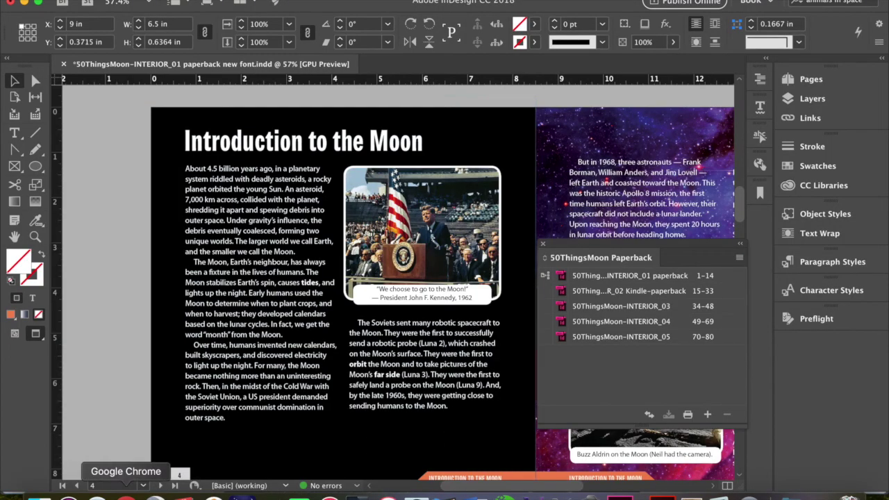
click(126, 495)
scroll(520, 327, down, 5)
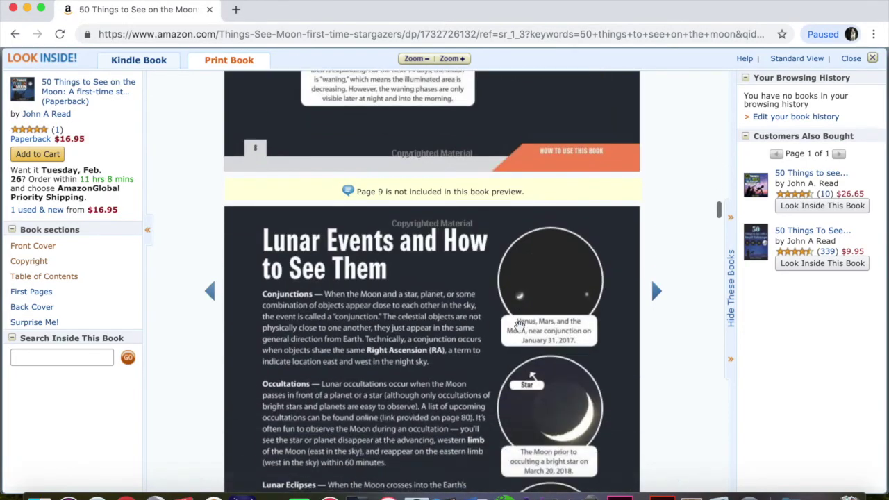
Scroll the Look Inside preview to the Moon through a Telescope or Binoculars pages.
scroll(520, 327, down, 12)
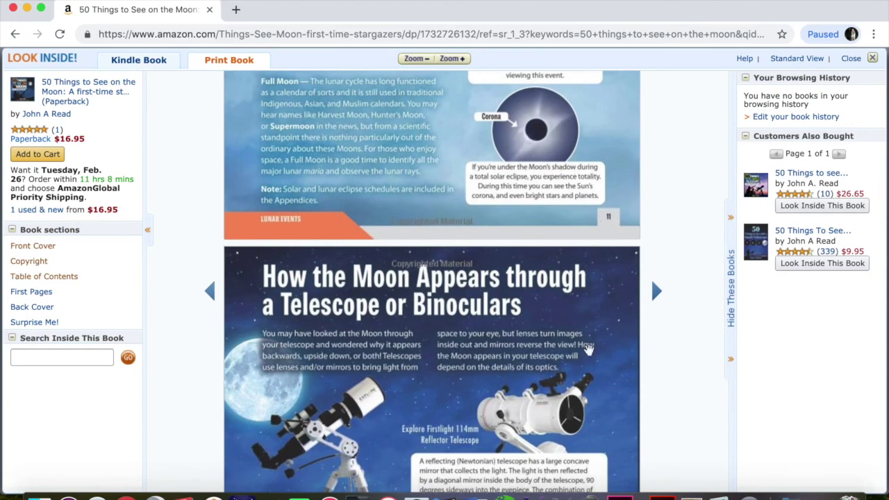
scroll(588, 345, down, 3)
scroll(587, 349, down, 10)
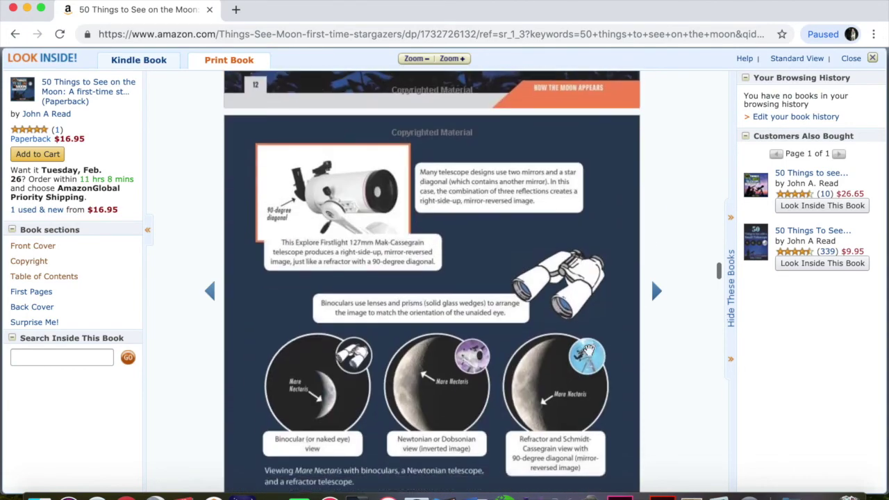